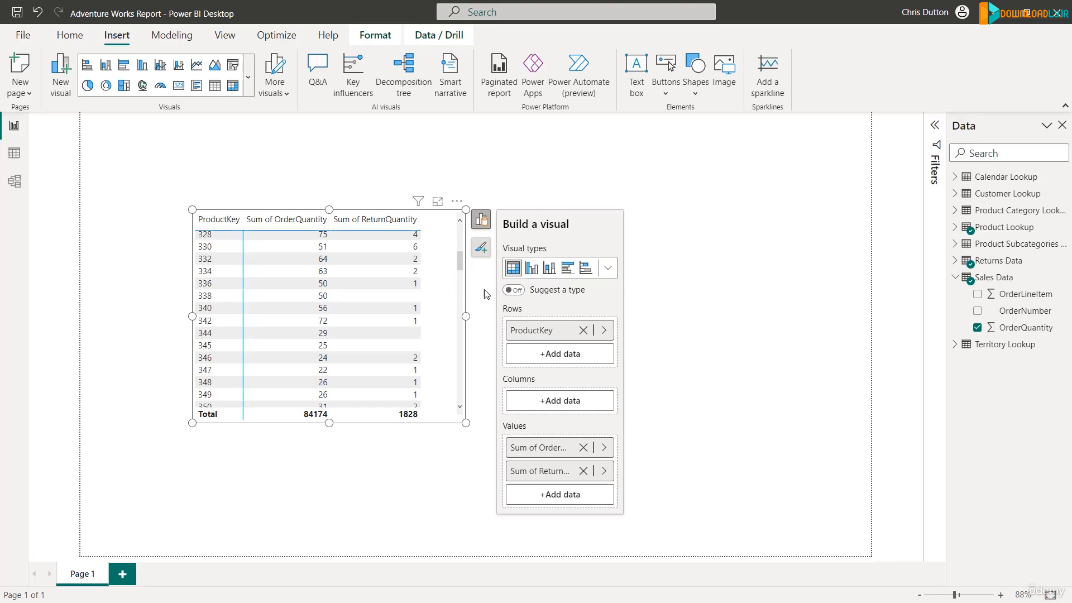
Replace the matrix's row field with ProductKey from the Returns Data table and review the order quantities per product.
{"action": "left_click", "coordinate": [584, 333]}
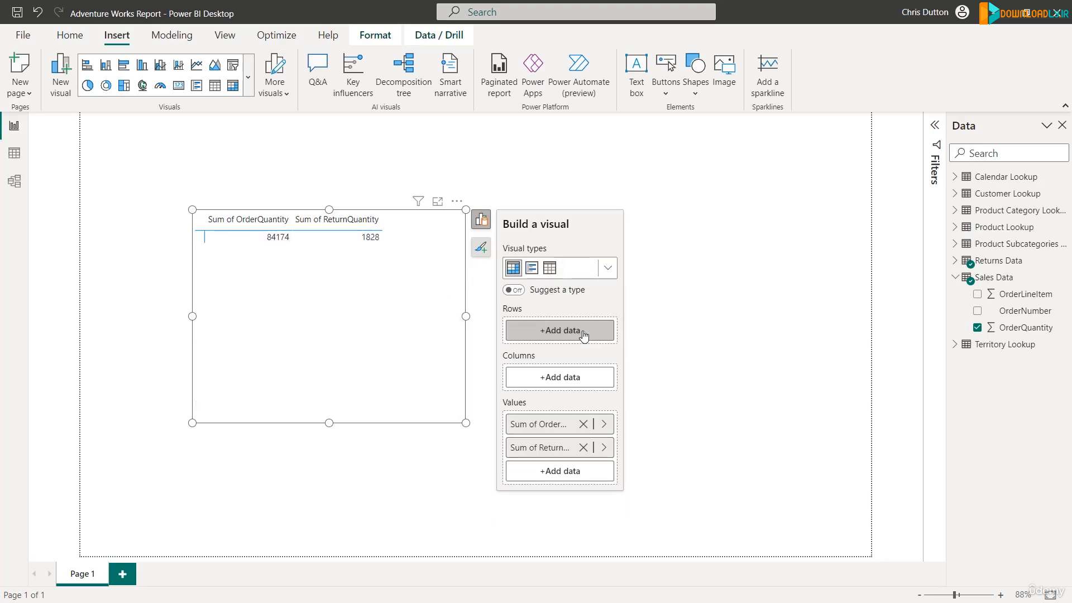
{"action": "left_click", "coordinate": [556, 330]}
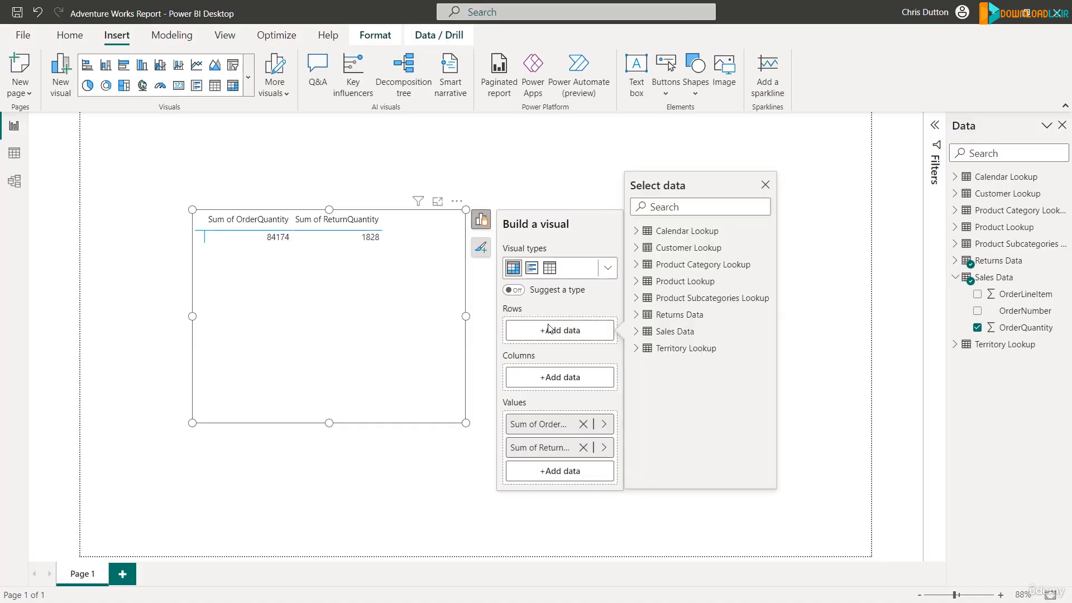
{"action": "left_click", "coordinate": [636, 315]}
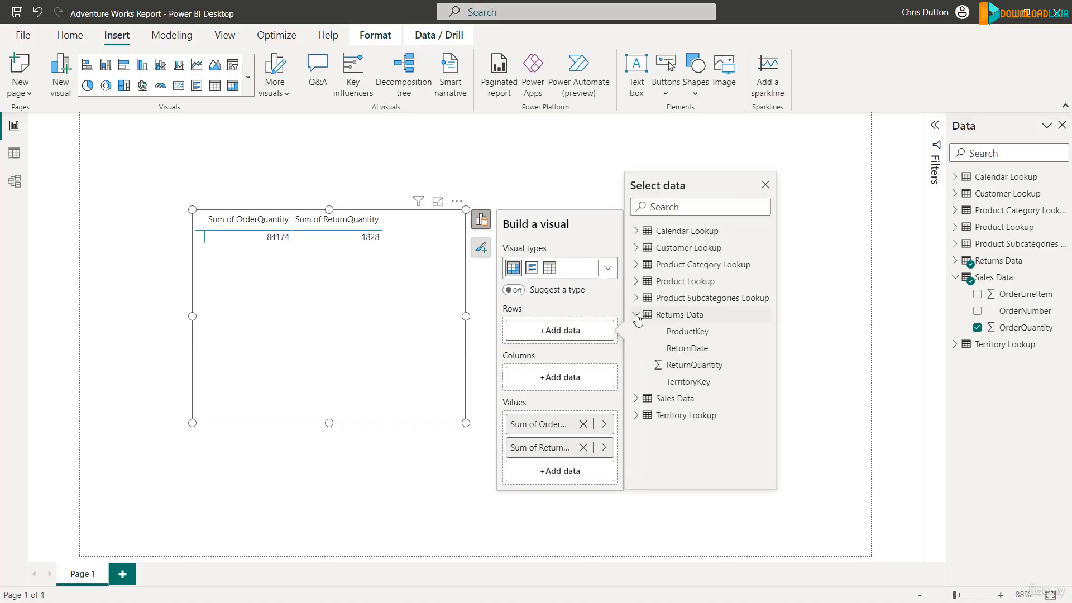
{"action": "left_click", "coordinate": [688, 331]}
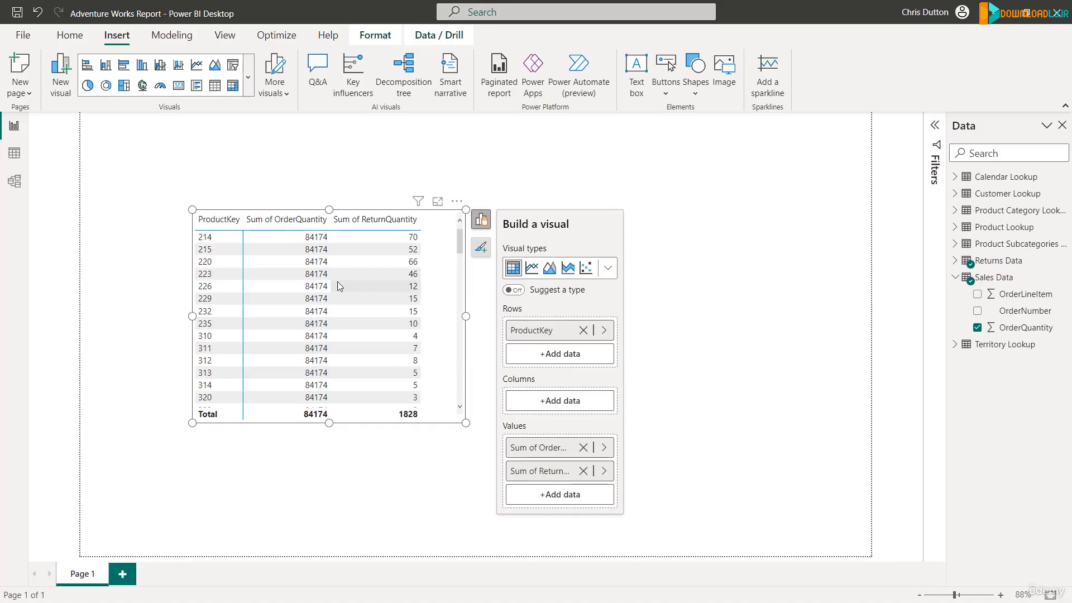
{"action": "scroll", "coordinate": [219, 250], "scroll_direction": "down", "scroll_amount": 3}
{"action": "scroll", "coordinate": [221, 255], "scroll_direction": "down", "scroll_amount": 3}
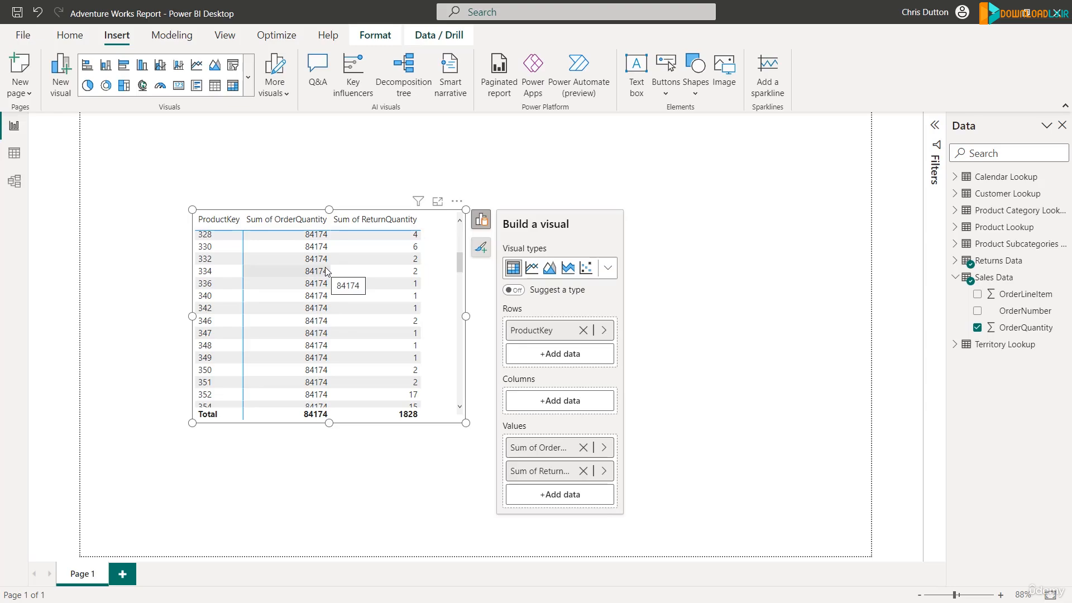
In the data model, set the cross filter direction of the Returns Data–Product Lookup relationship to Both.
{"action": "left_click", "coordinate": [15, 182]}
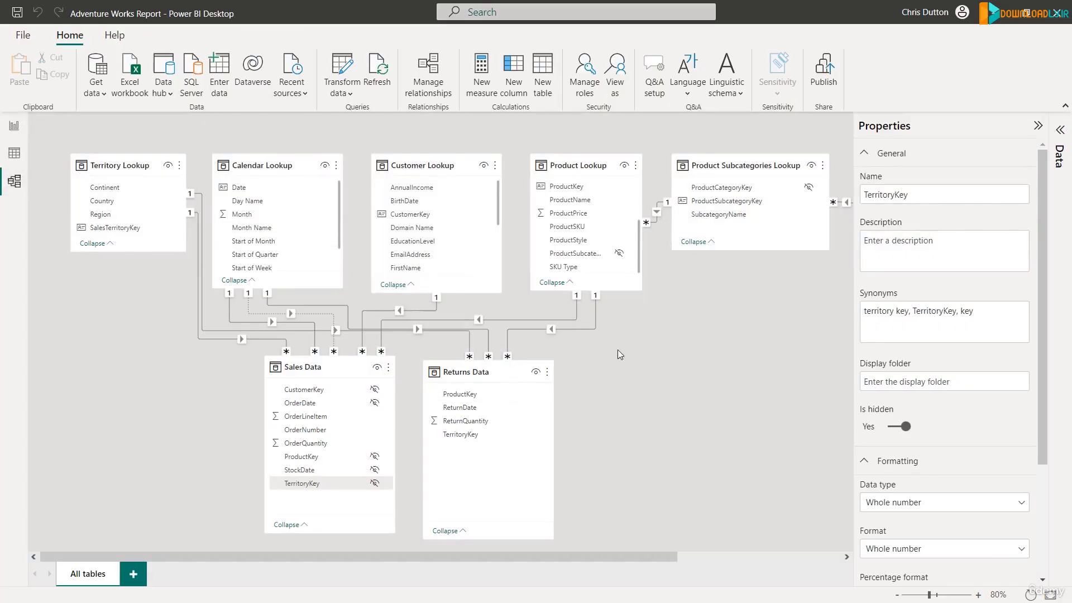
{"action": "double_click", "coordinate": [593, 328]}
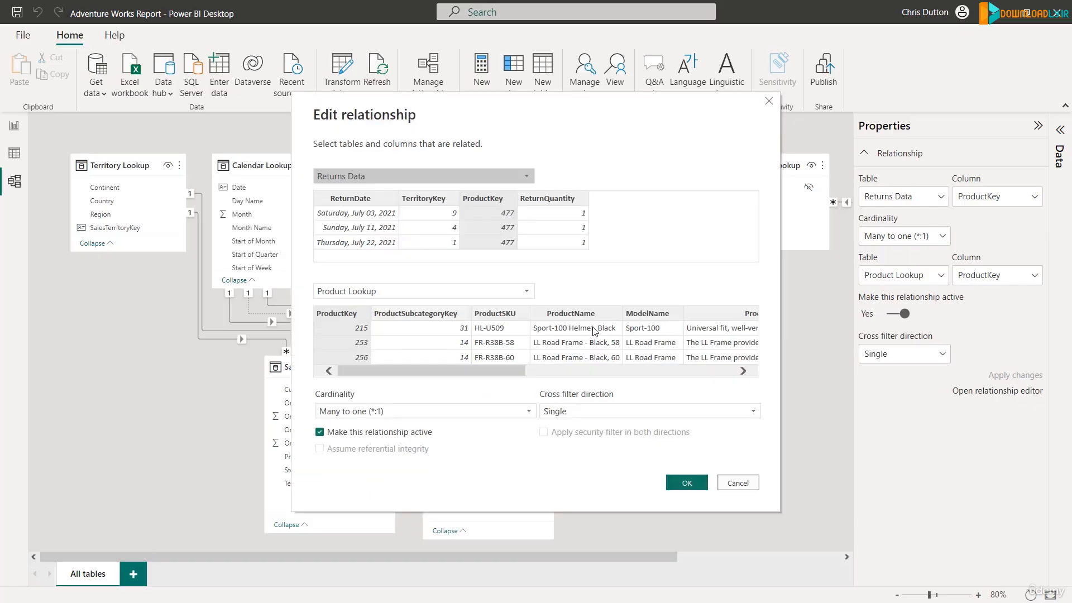
{"action": "left_click", "coordinate": [600, 411]}
{"action": "left_click", "coordinate": [580, 439]}
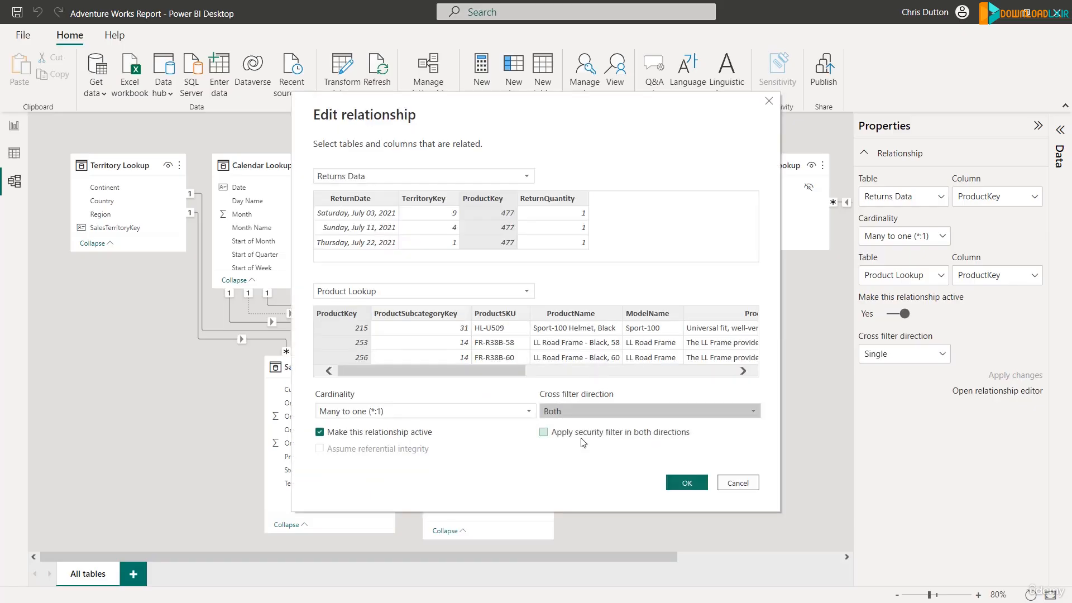
{"action": "left_click", "coordinate": [686, 483]}
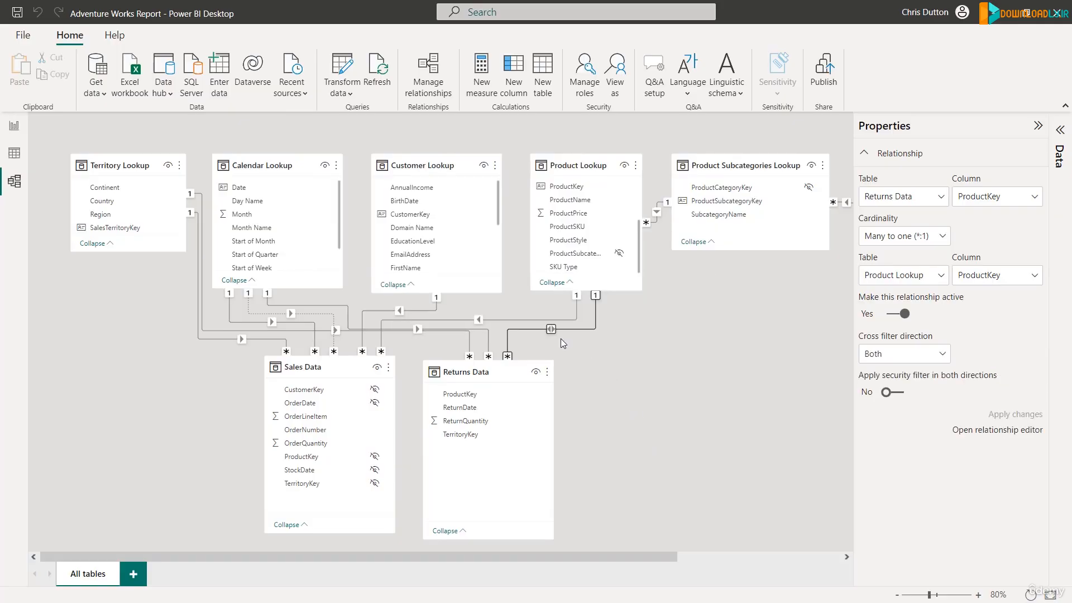
Return to the report and examine the matrix's order and return quantities for each product key.
{"action": "left_click", "coordinate": [14, 125]}
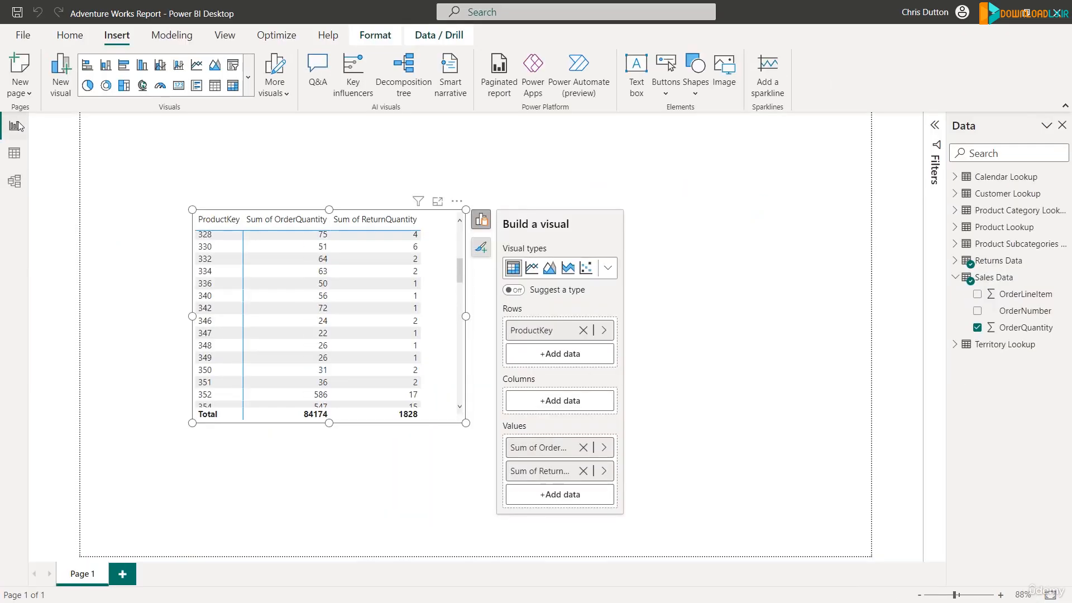
{"action": "scroll", "coordinate": [344, 296], "scroll_direction": "up", "scroll_amount": 5}
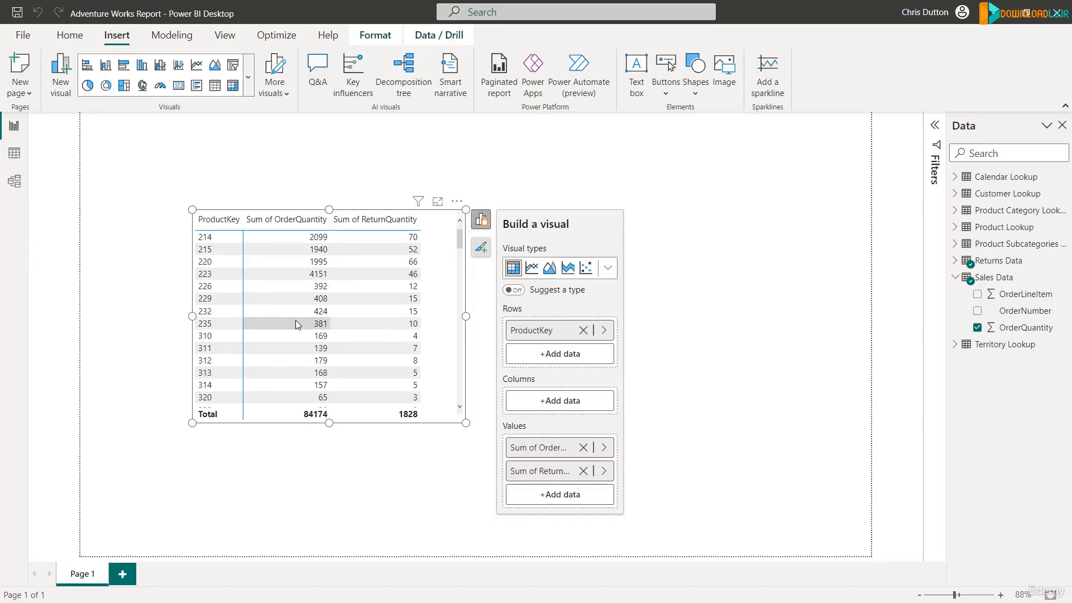
{"action": "scroll", "coordinate": [304, 321], "scroll_direction": "down", "scroll_amount": 2}
{"action": "scroll", "coordinate": [304, 321], "scroll_direction": "down", "scroll_amount": 2}
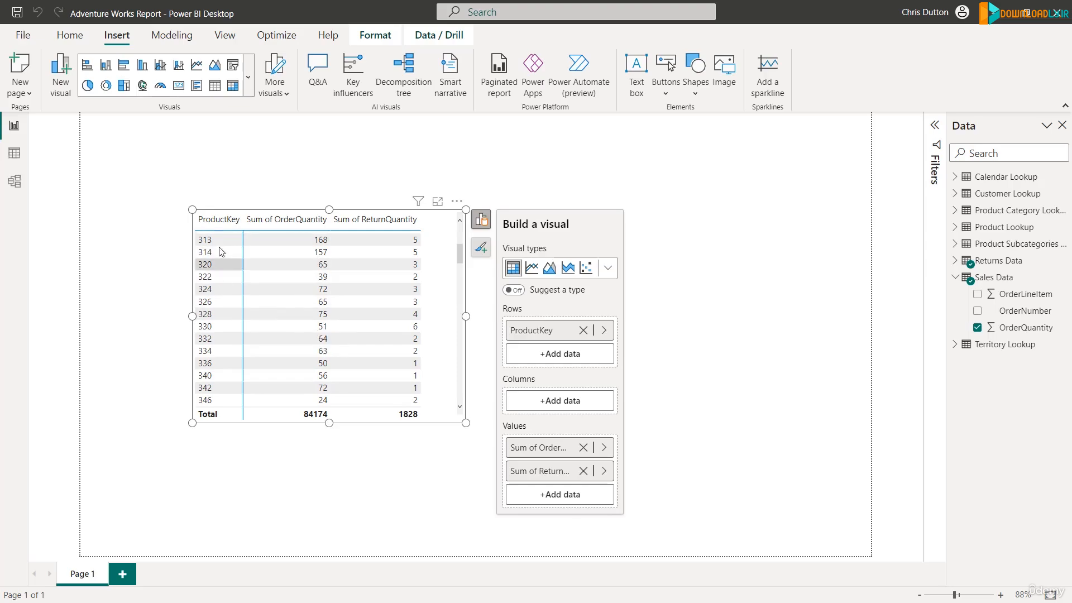
{"action": "scroll", "coordinate": [279, 335], "scroll_direction": "down", "scroll_amount": 1}
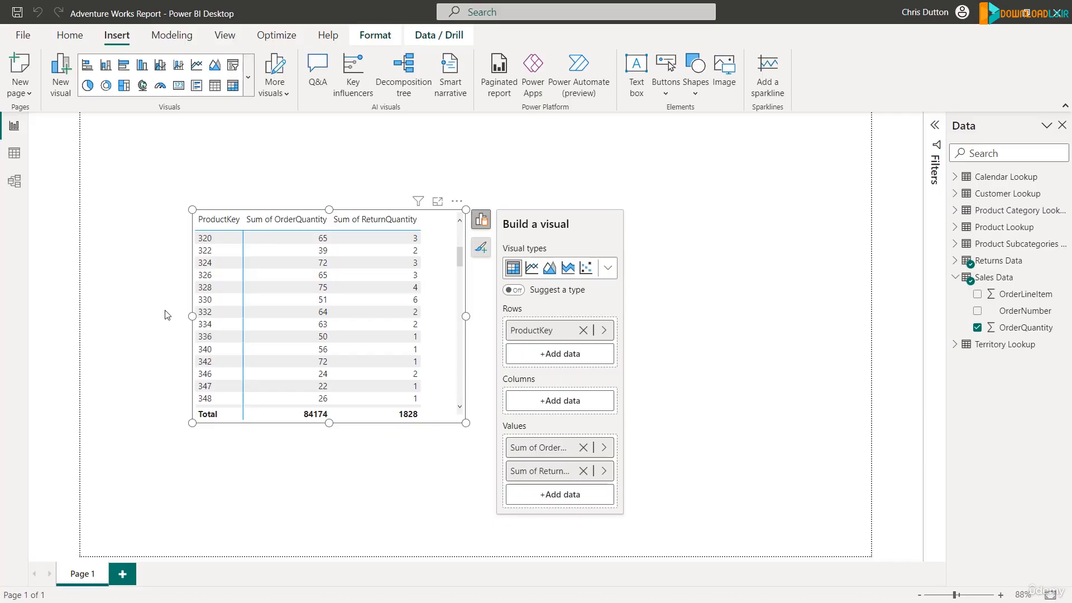
Look up product key 338 and its product name in the Product Lookup table's data.
{"action": "left_click", "coordinate": [16, 159]}
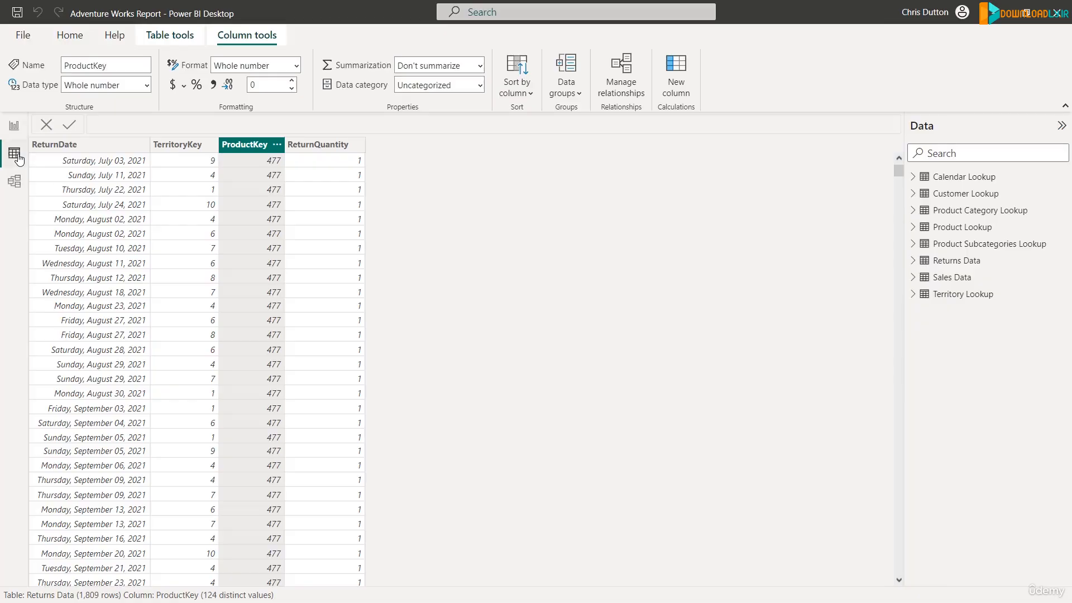
{"action": "left_click", "coordinate": [962, 229]}
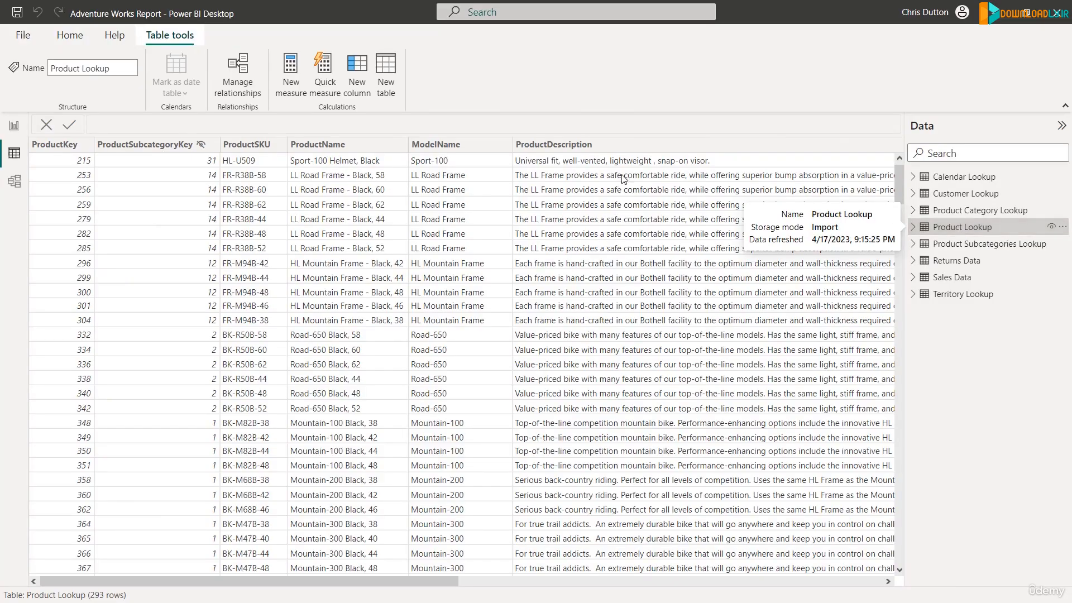
{"action": "scroll", "coordinate": [92, 268], "scroll_direction": "down", "scroll_amount": 5}
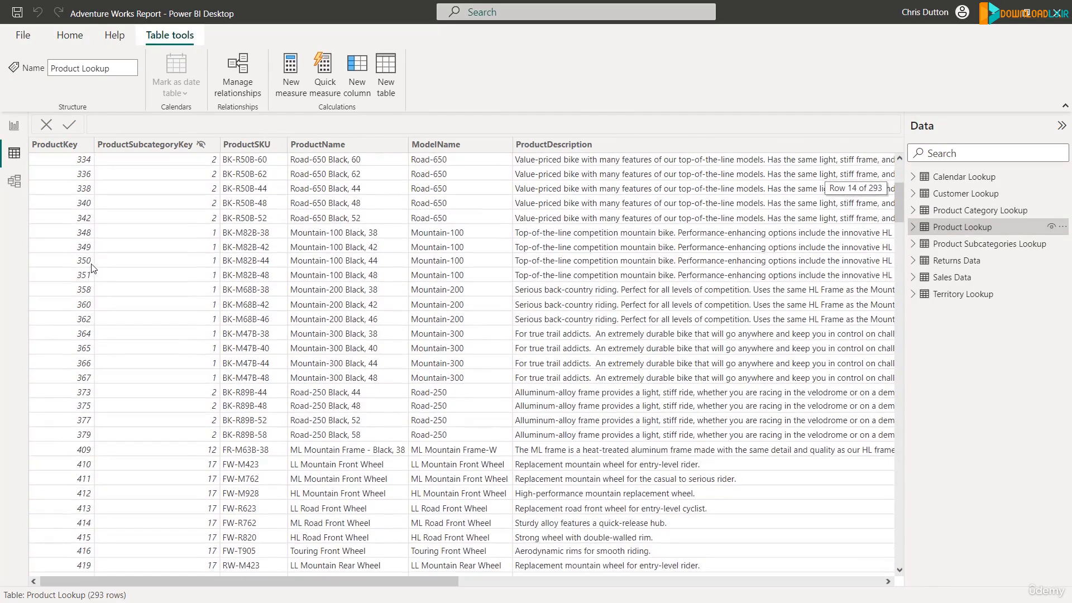
{"action": "scroll", "coordinate": [91, 267], "scroll_direction": "up", "scroll_amount": 2}
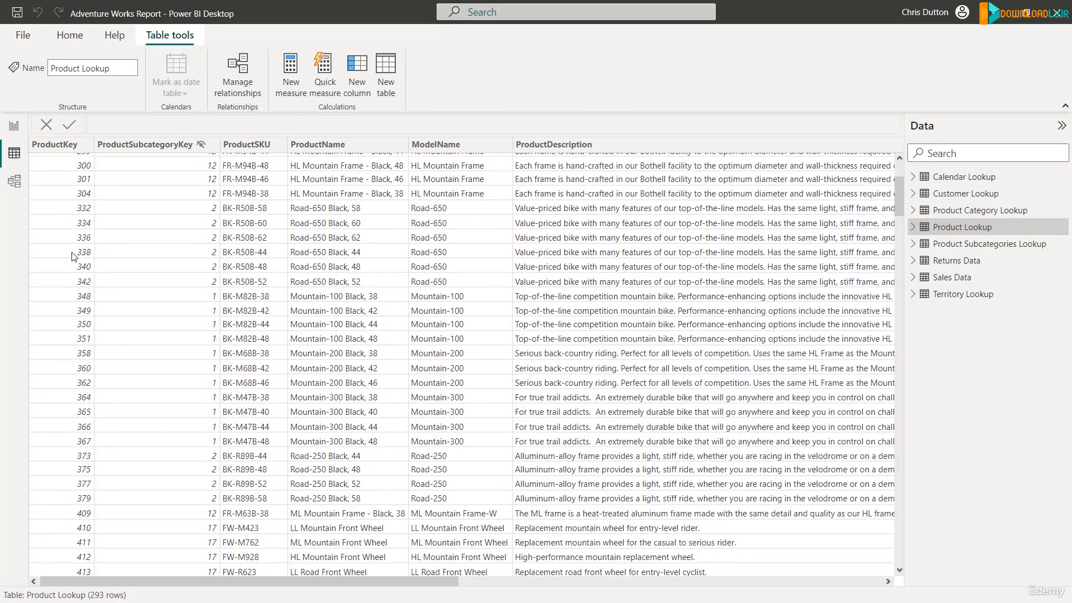
{"action": "left_click", "coordinate": [73, 256]}
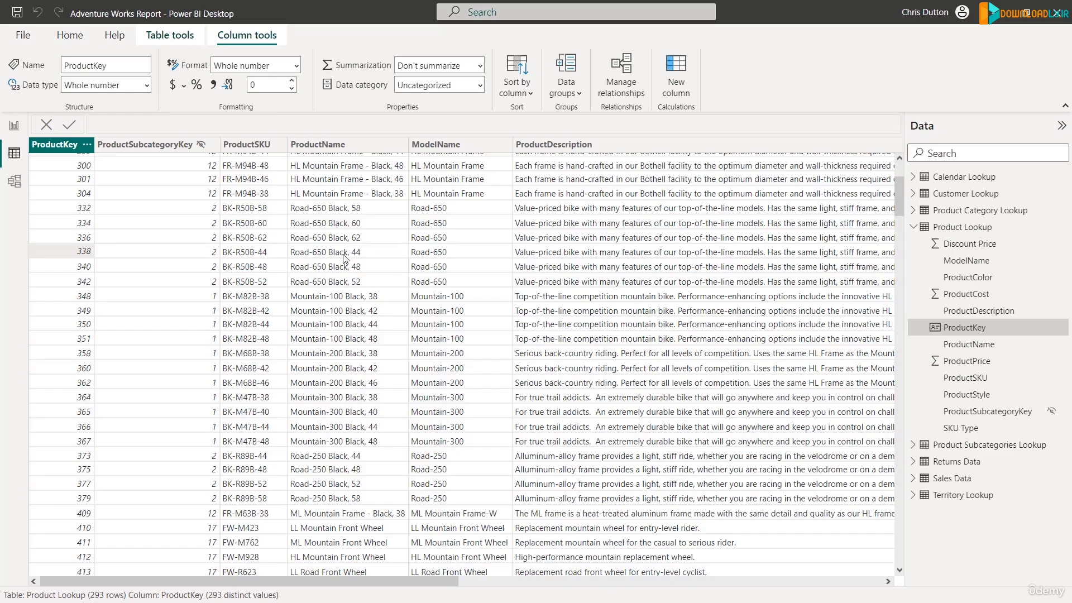
{"action": "left_click", "coordinate": [363, 258]}
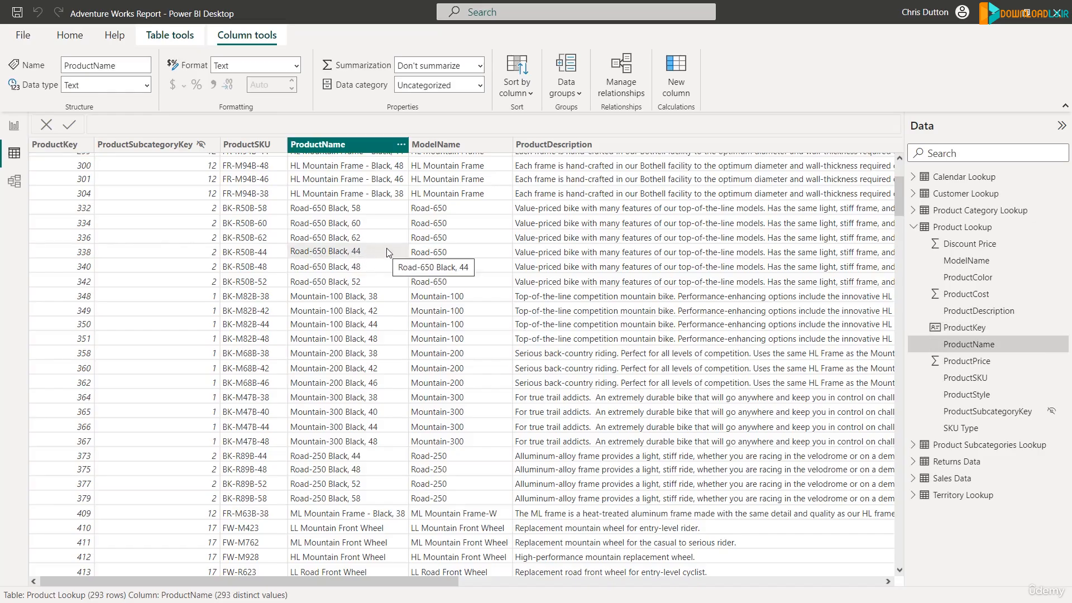
In the data model, hide the ProductKey, ReturnDate and TerritoryKey fields of Returns Data from the report view.
{"action": "left_click", "coordinate": [15, 181]}
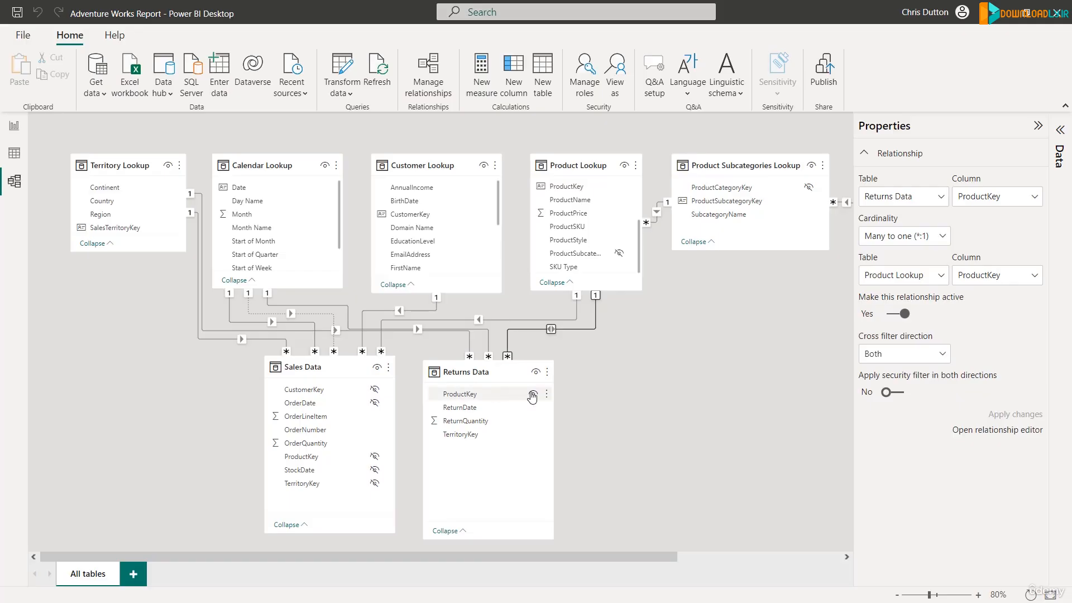
{"action": "left_click", "coordinate": [506, 397]}
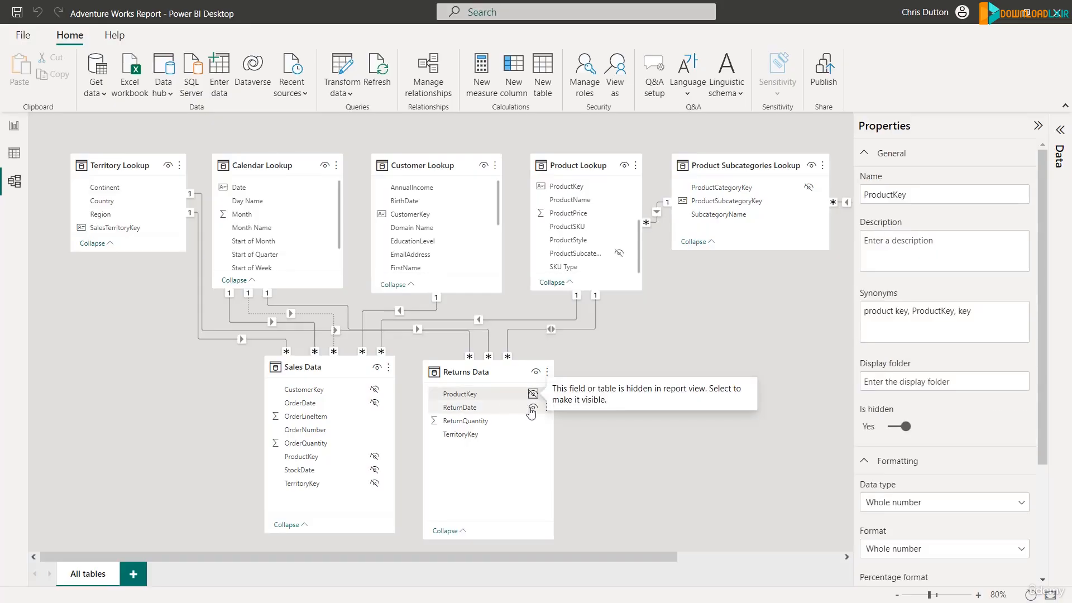
{"action": "left_click", "coordinate": [531, 411]}
{"action": "left_click", "coordinate": [532, 410]}
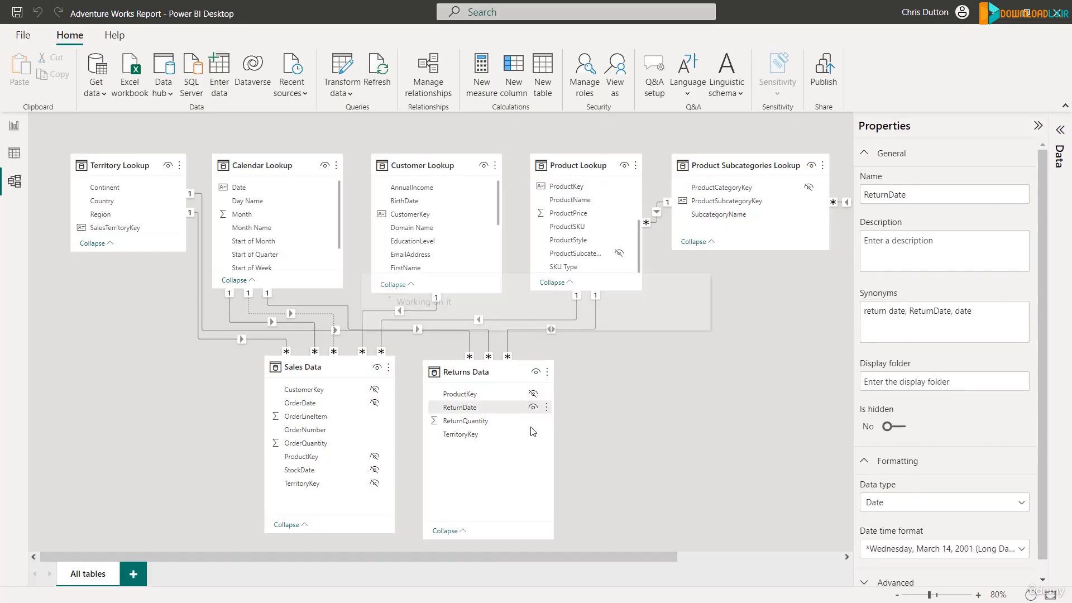
{"action": "left_click", "coordinate": [533, 434]}
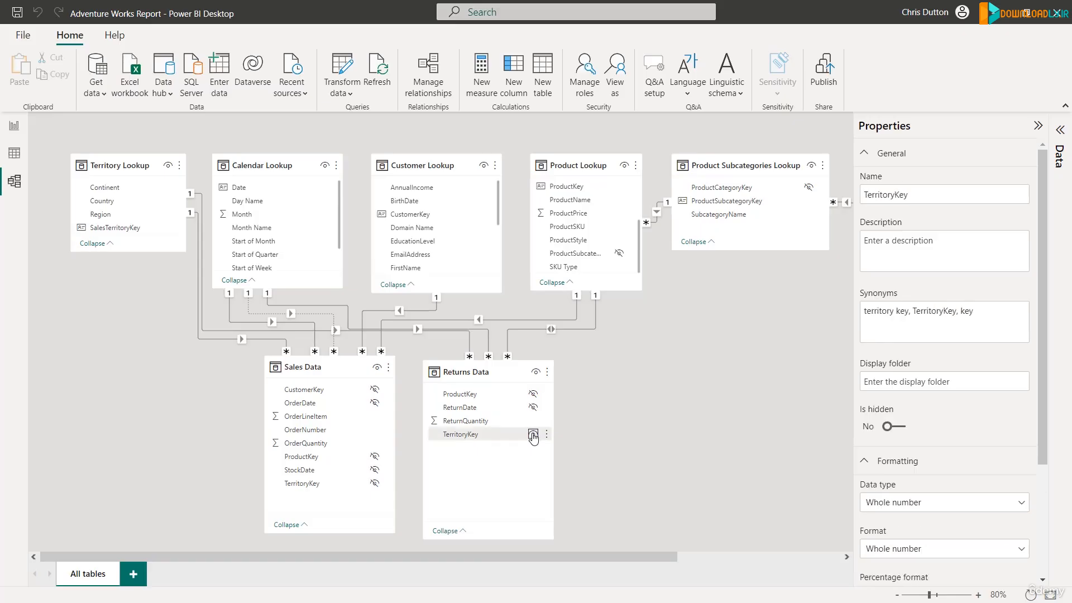
{"action": "left_click", "coordinate": [533, 436]}
Set the cross filter direction of the Returns Data–Product Lookup relationship to Single.
{"action": "left_click", "coordinate": [575, 329]}
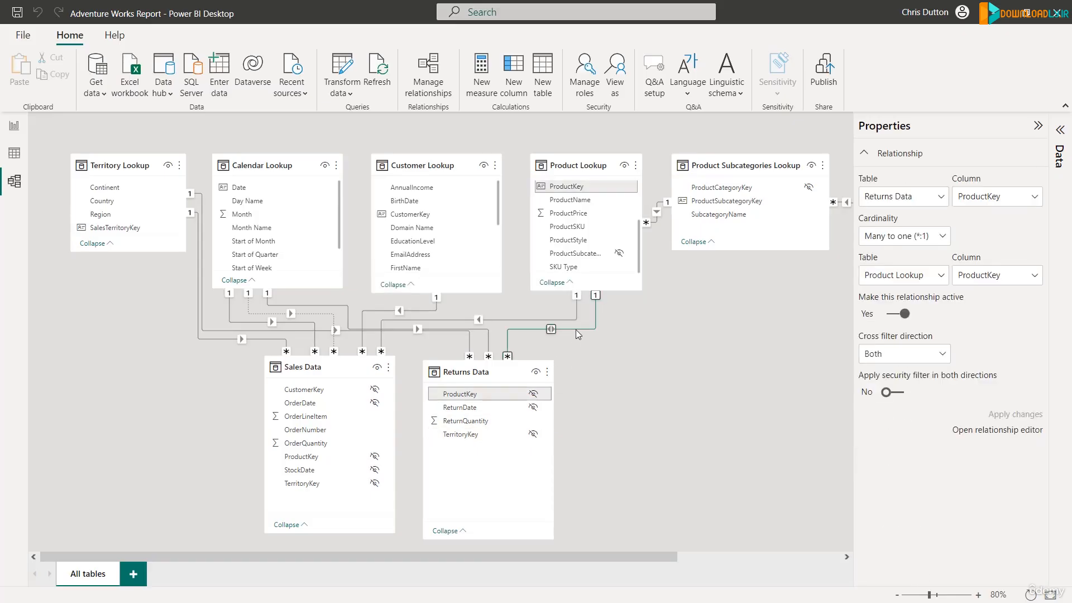
{"action": "left_click", "coordinate": [896, 354]}
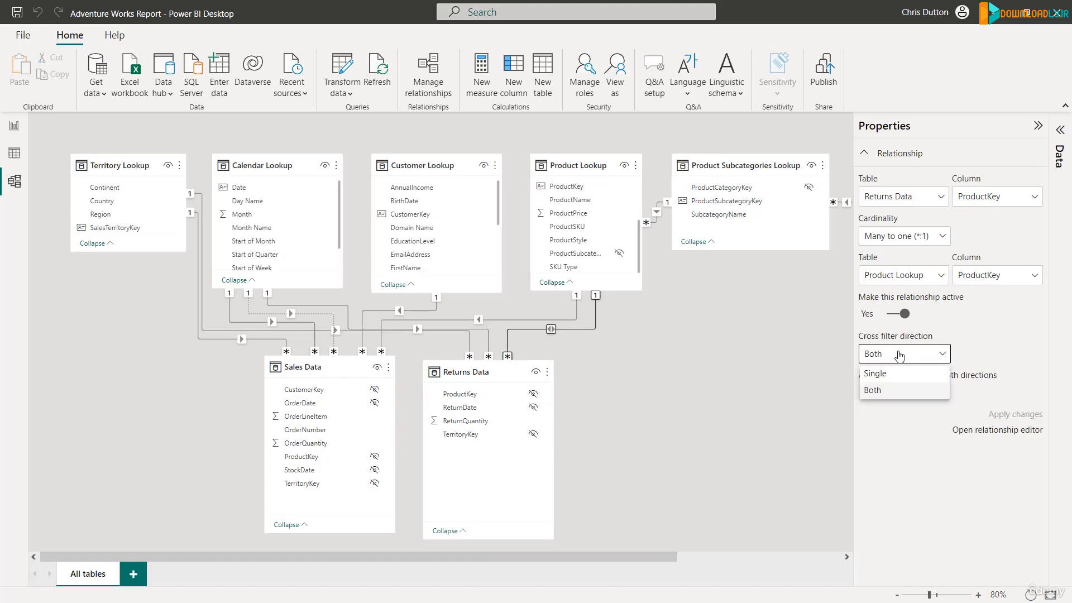
{"action": "left_click", "coordinate": [890, 377]}
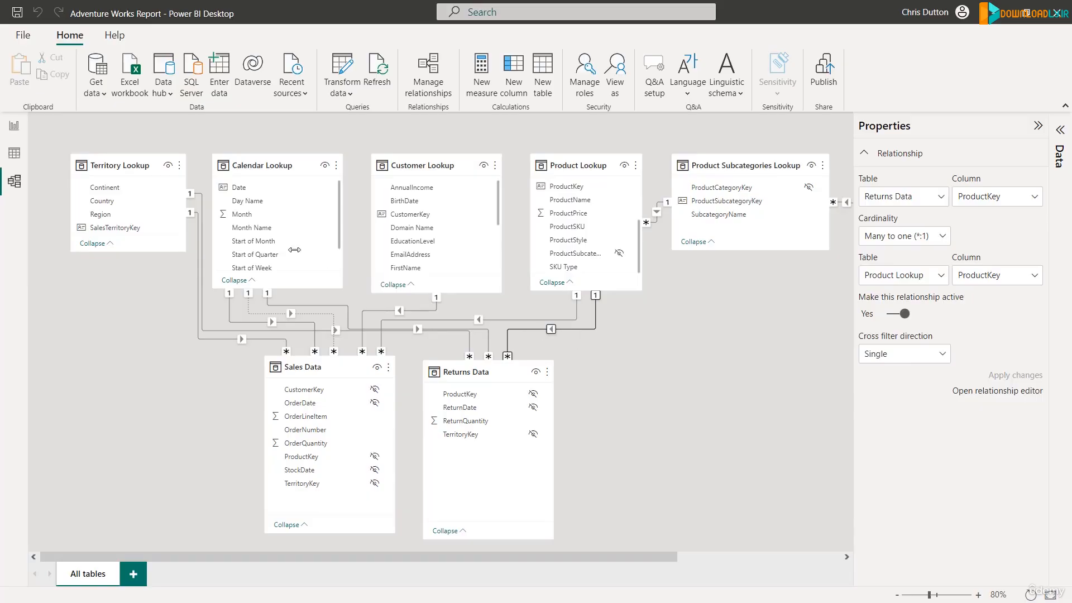
Back in the report, replace the matrix's row field with ProductKey from the Product Lookup table.
{"action": "left_click", "coordinate": [16, 127]}
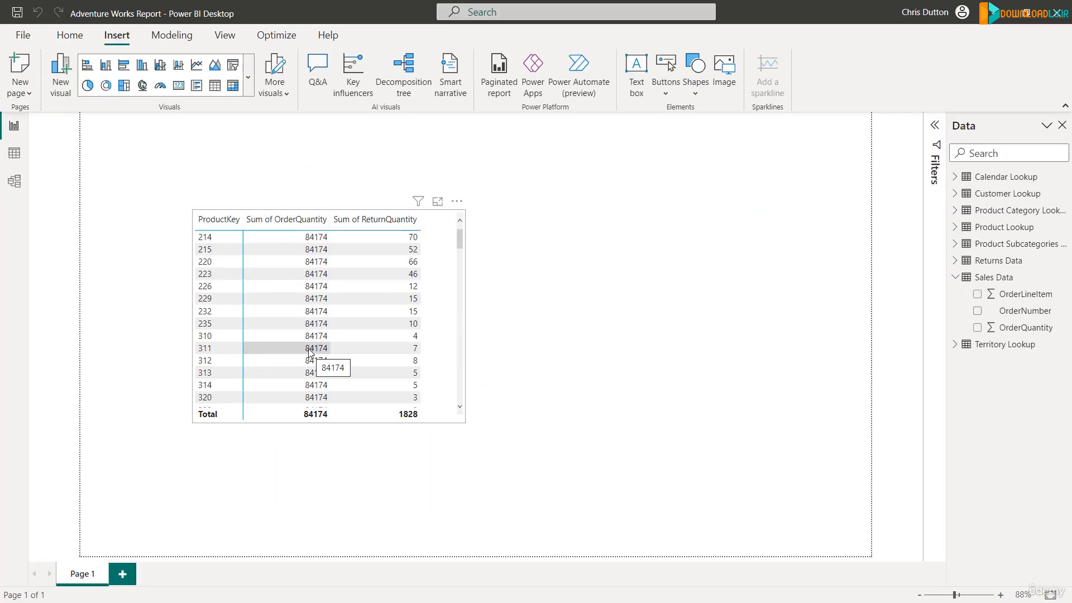
{"action": "left_click", "coordinate": [437, 277]}
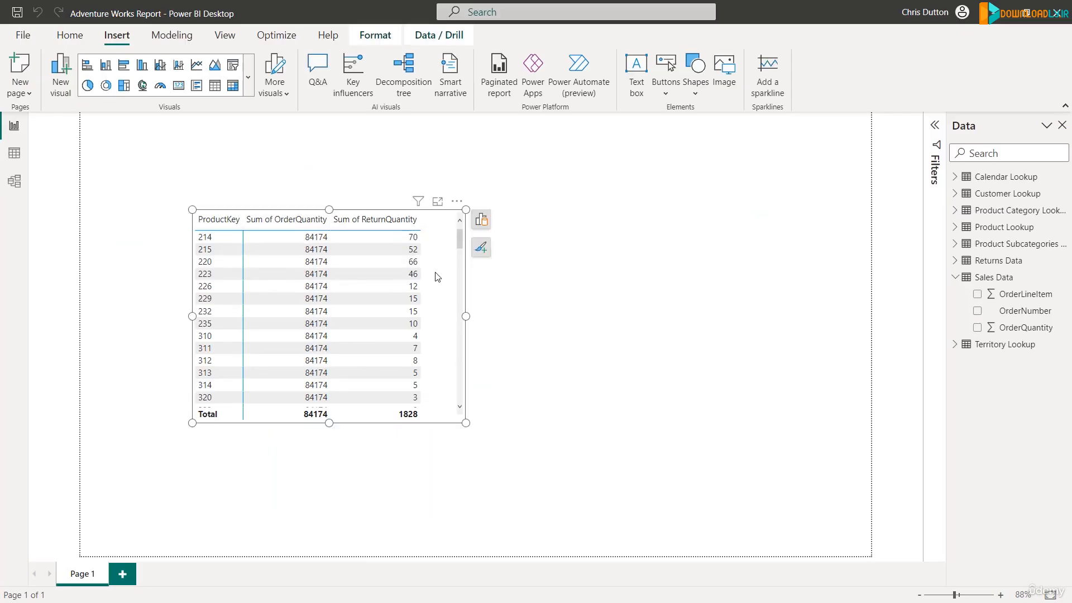
{"action": "left_click", "coordinate": [481, 219]}
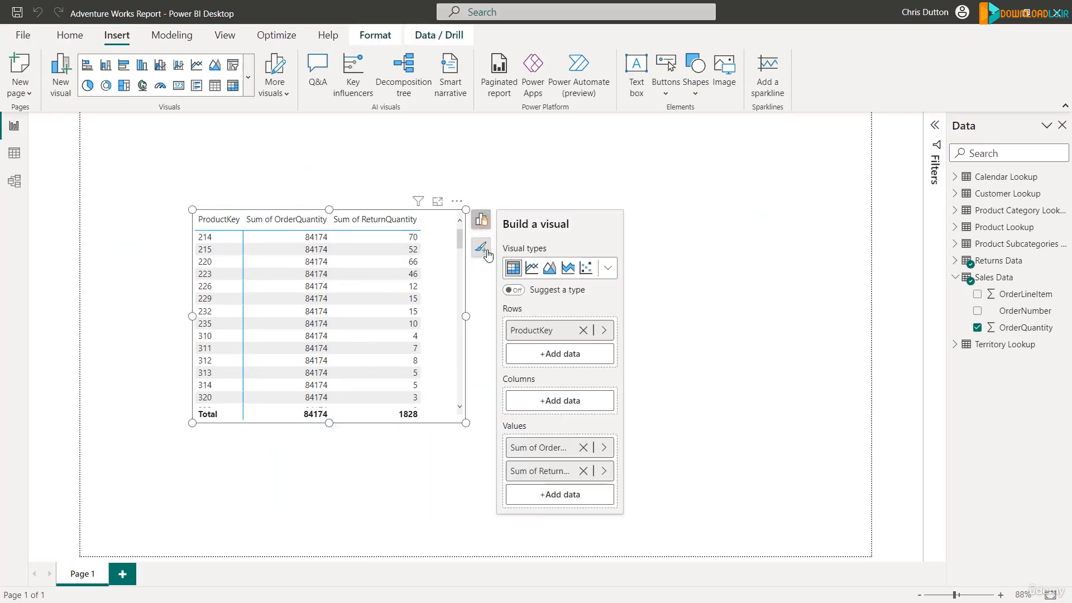
{"action": "left_click", "coordinate": [583, 331]}
{"action": "left_click", "coordinate": [548, 332]}
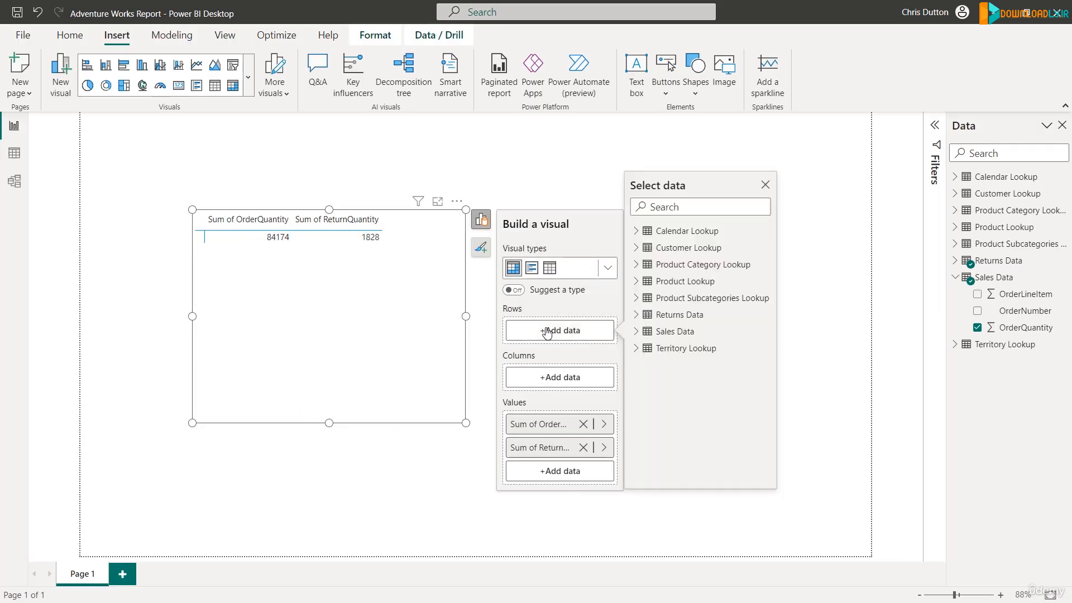
{"action": "left_click", "coordinate": [636, 315]}
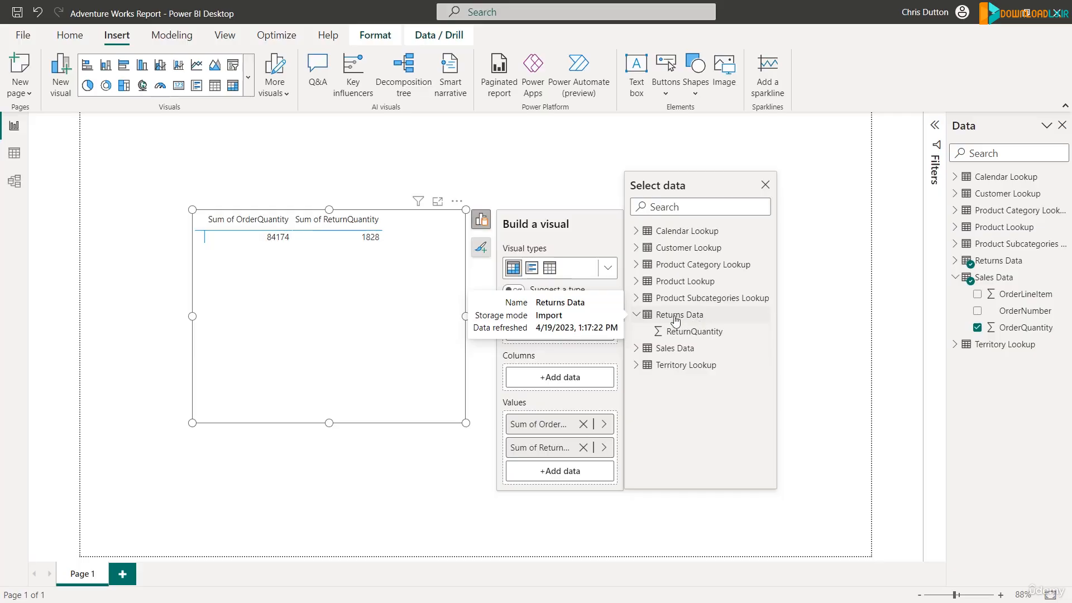
{"action": "left_click", "coordinate": [638, 315]}
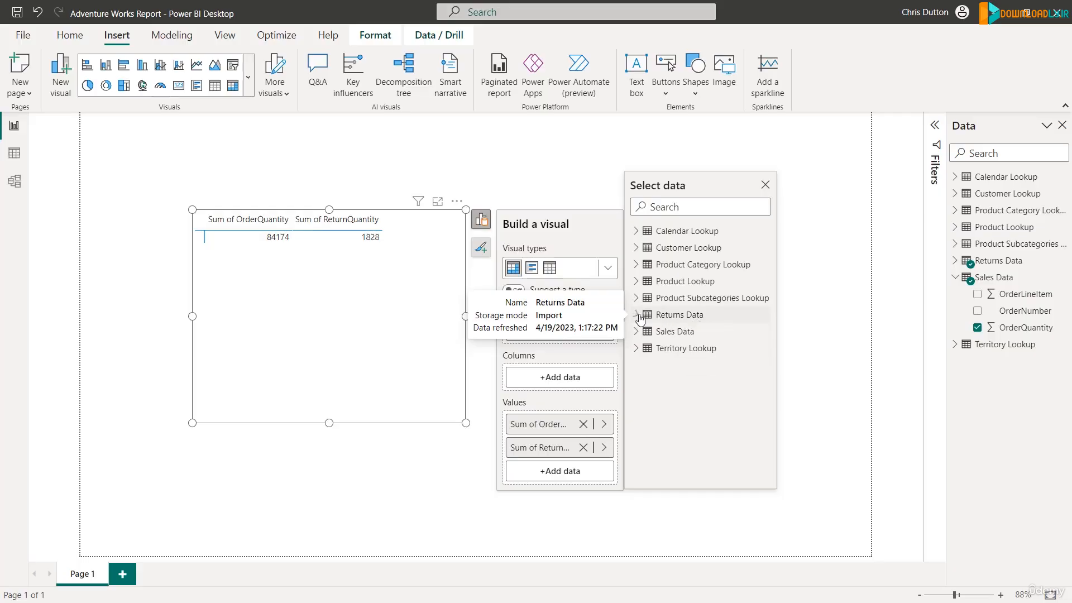
{"action": "left_click", "coordinate": [637, 282]}
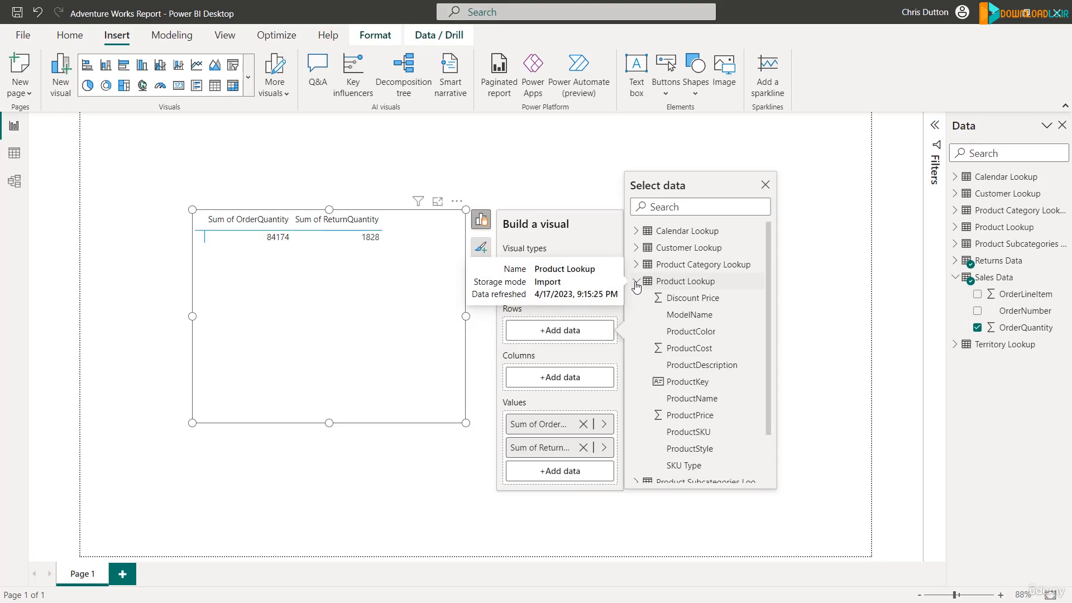
{"action": "left_click", "coordinate": [688, 383]}
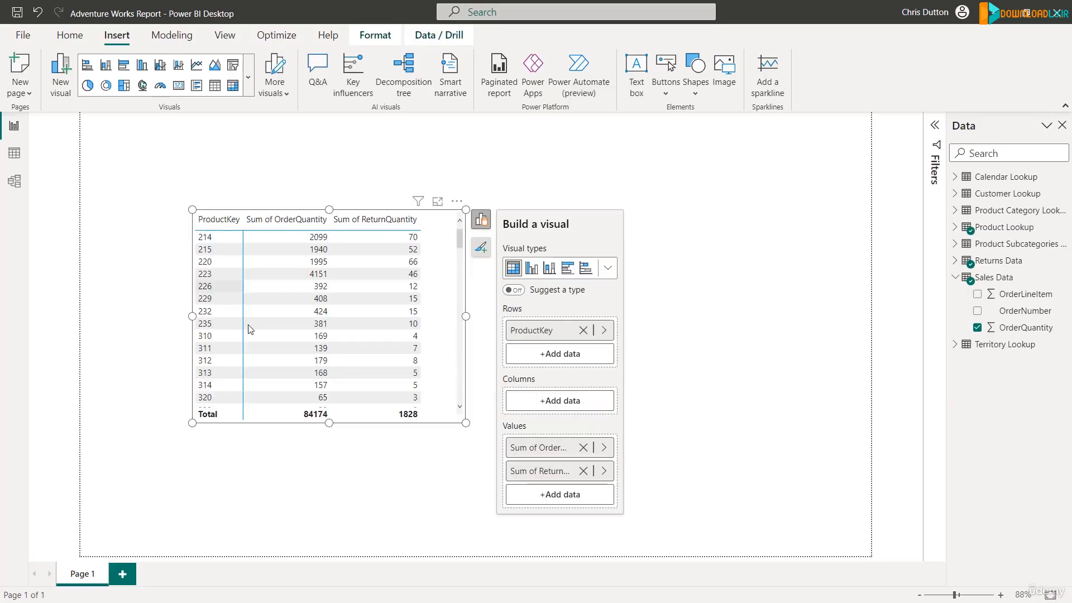